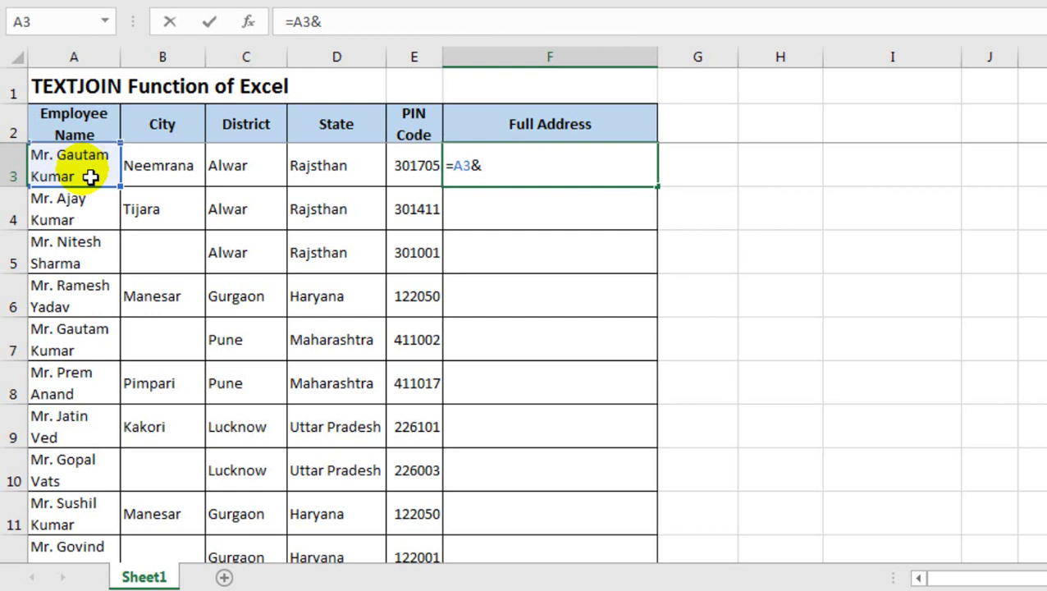
- Extend the formula in F3 to =A3&" "&B3&" "&C3&" "&, joining name, city and district with spaces
type("\" \"&")
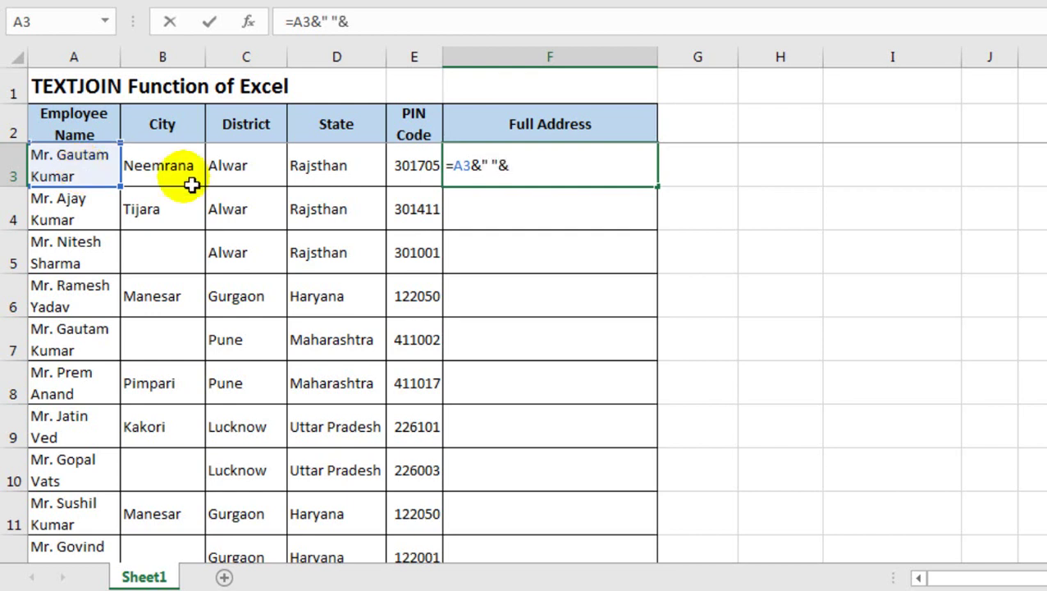
left_click(191, 184)
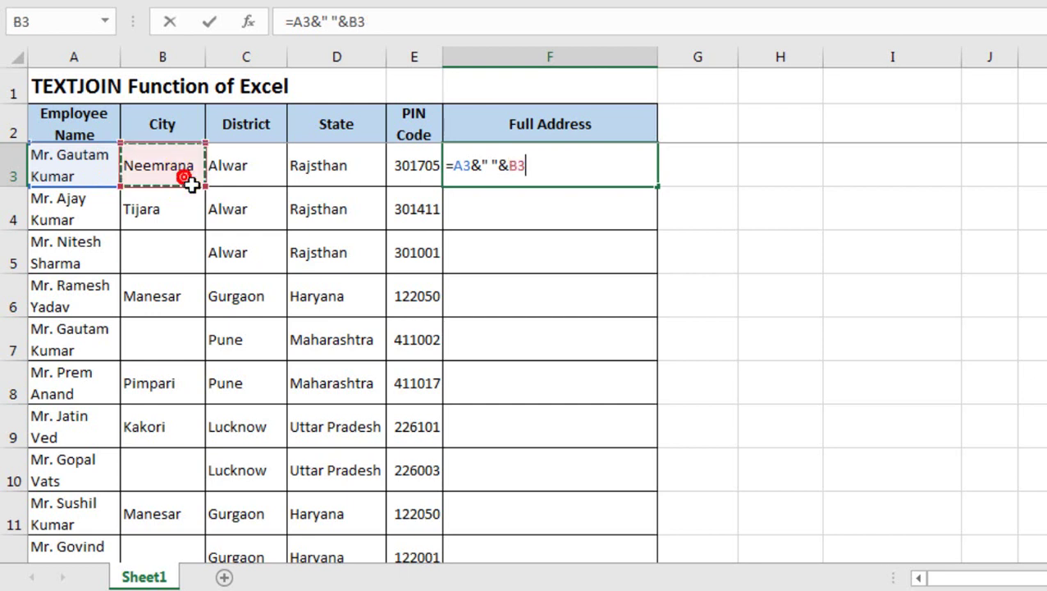
type("&")
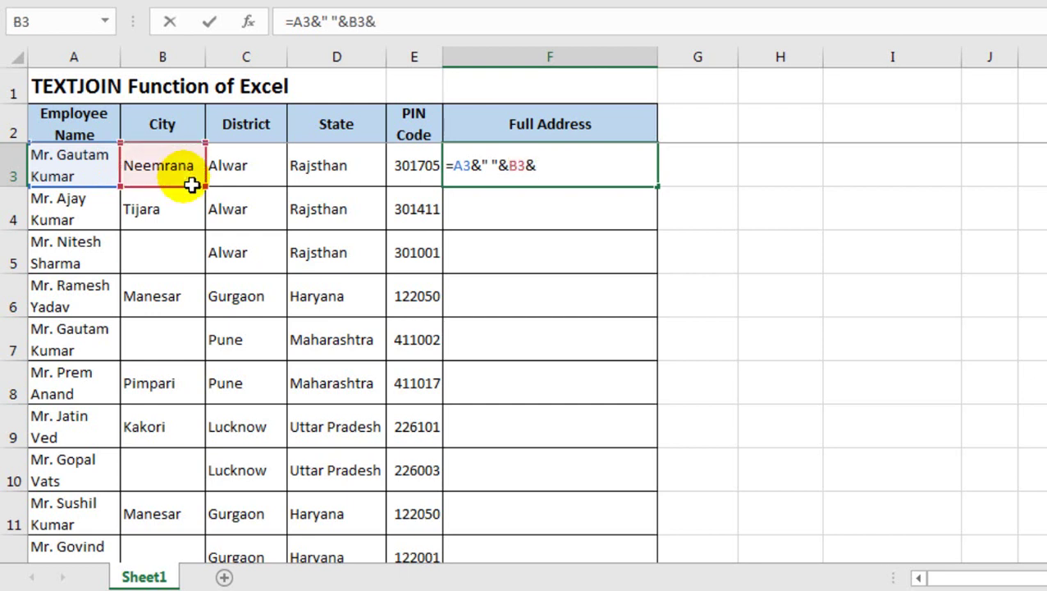
type("\" \"&")
left_click(233, 168)
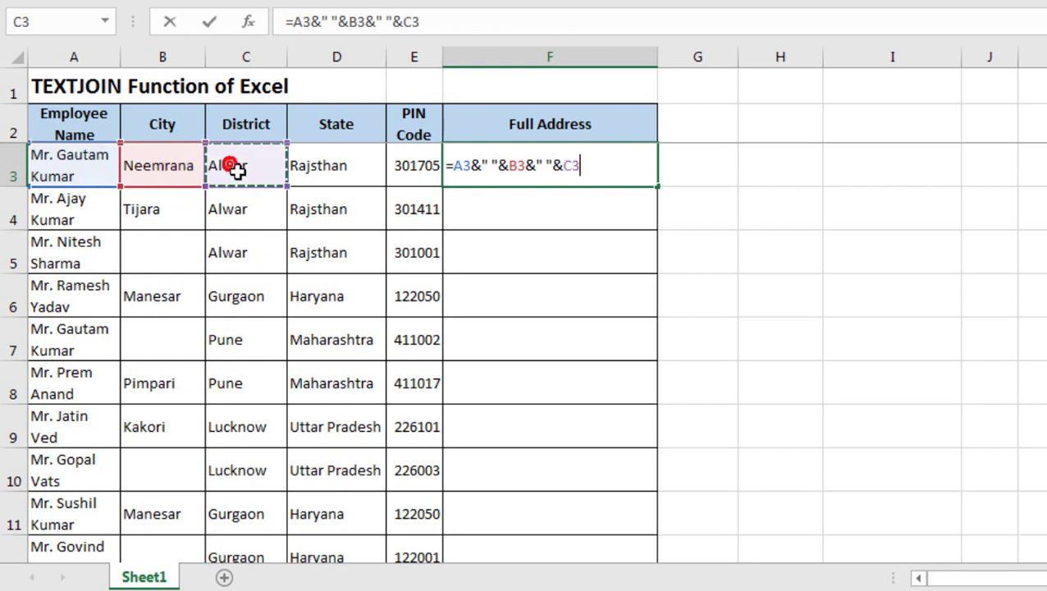
type("&")
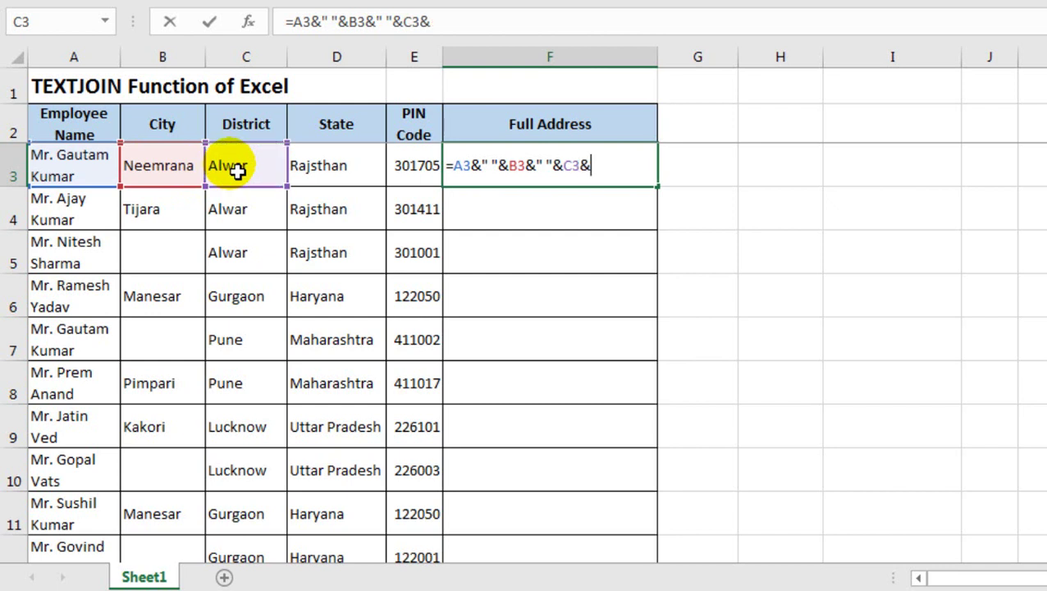
type("\" \"")
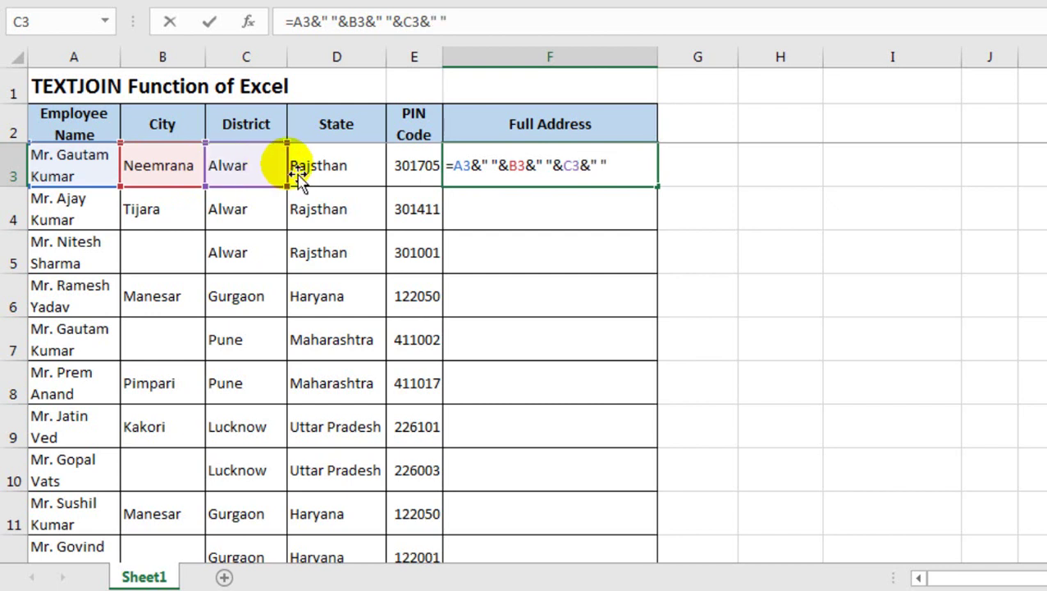
type("&")
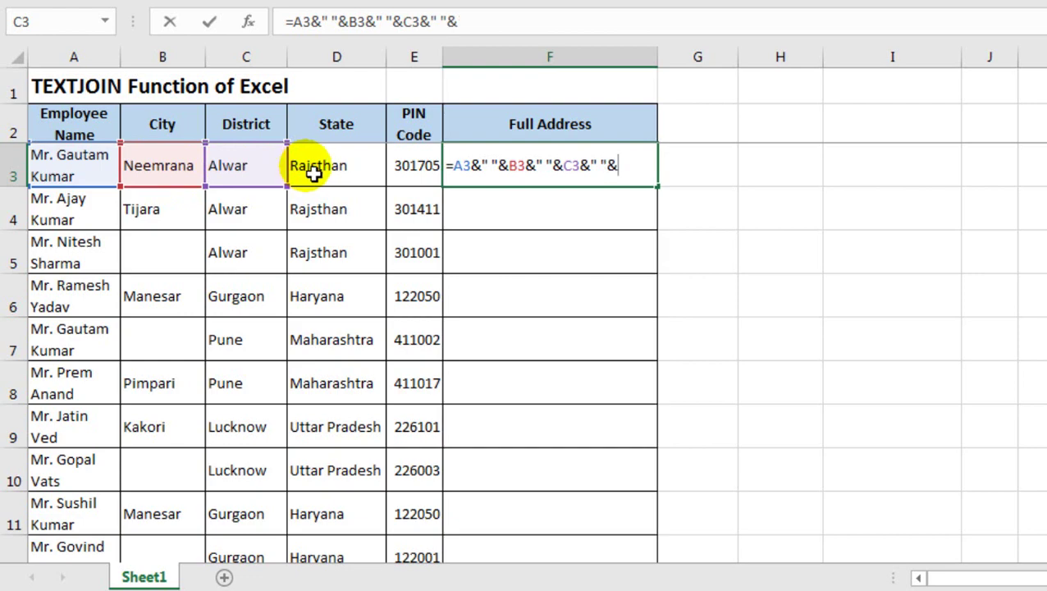
- Append the state and PIN code references, completing F3 as =A3&" "&B3&" "&C3&" "&D3&" "&E3
left_click(314, 172)
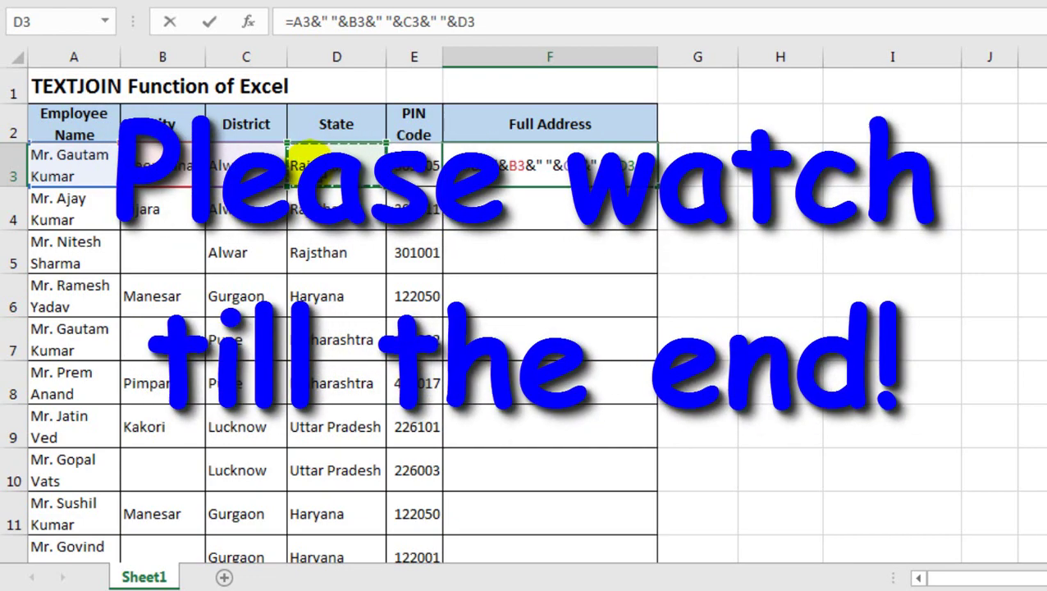
type("\"")
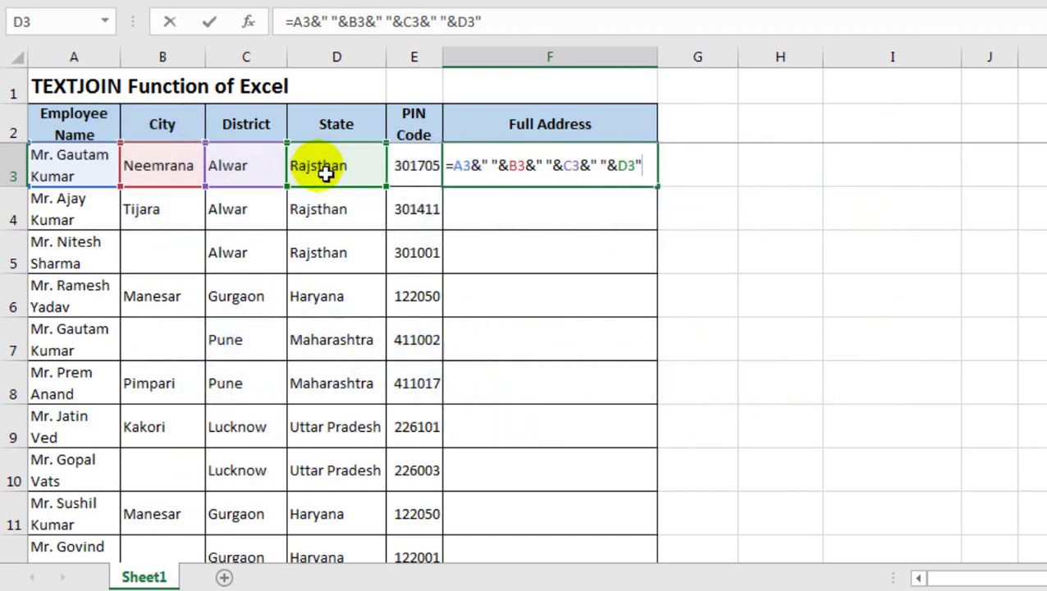
type(" \"")
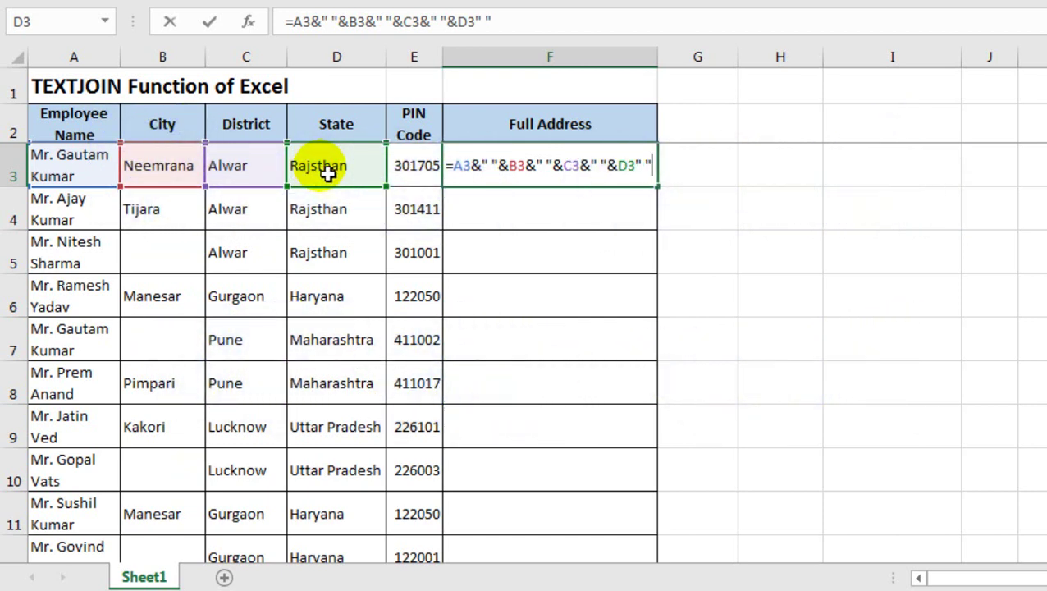
type("&")
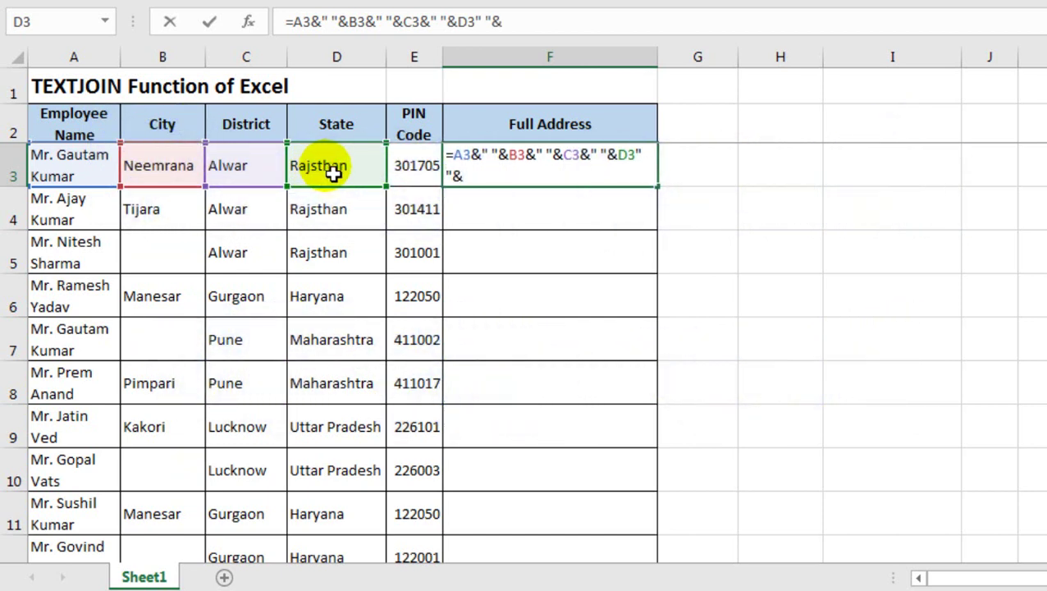
left_click(427, 170)
left_click(572, 31)
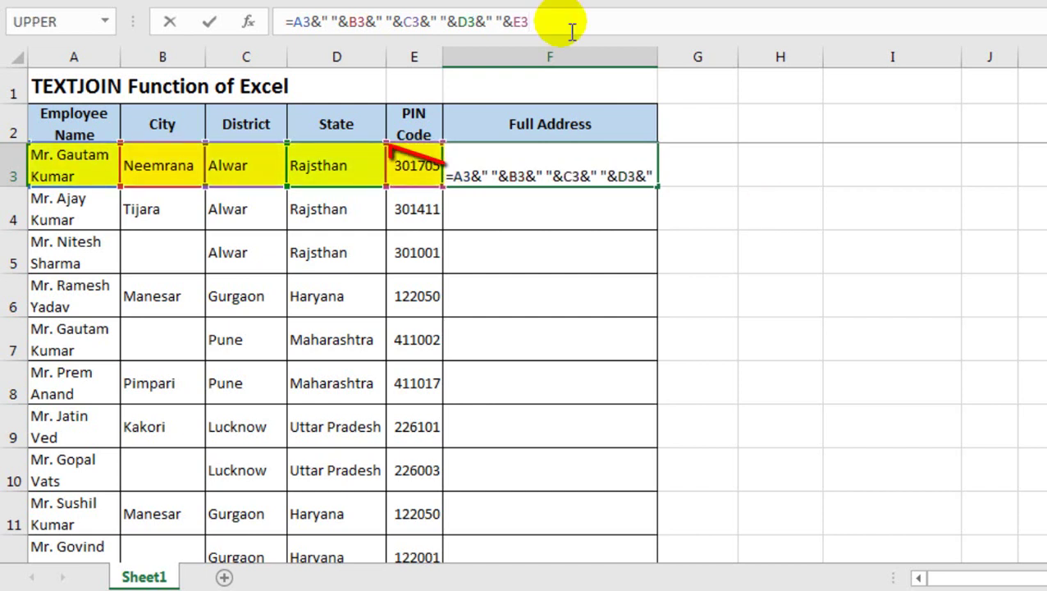
key("Return")
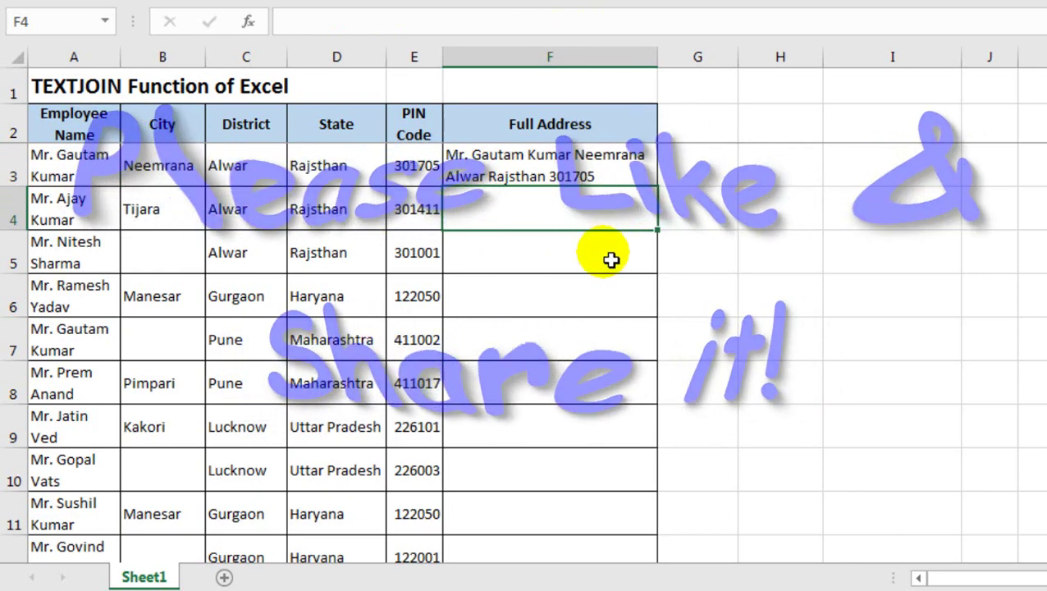
- Fill the concatenation formula from F3 down to F5 and select F5 to check the row with the blank city
left_click(599, 162)
left_click(145, 250)
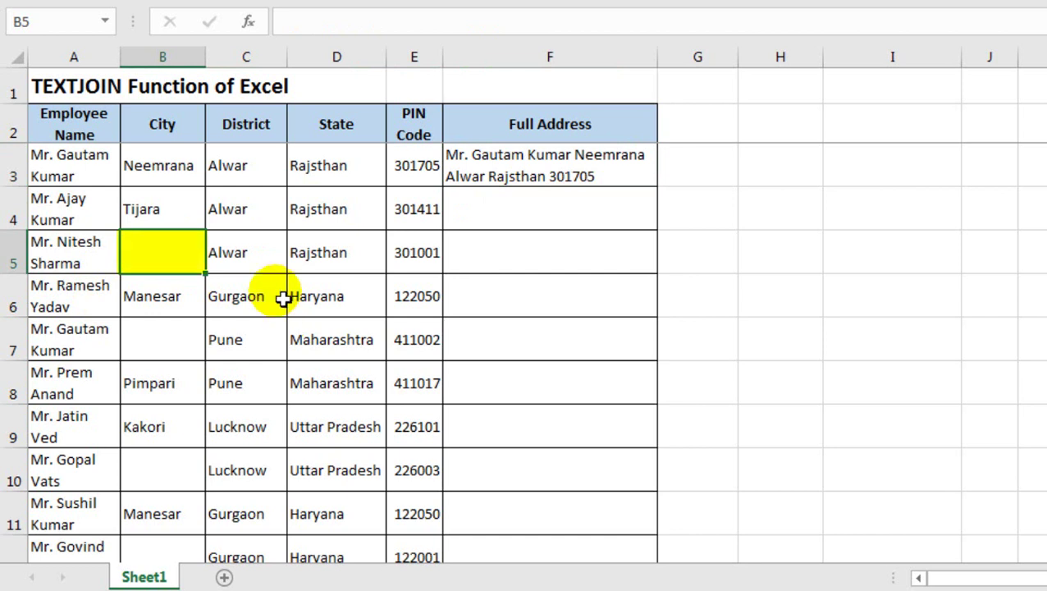
left_click(513, 170)
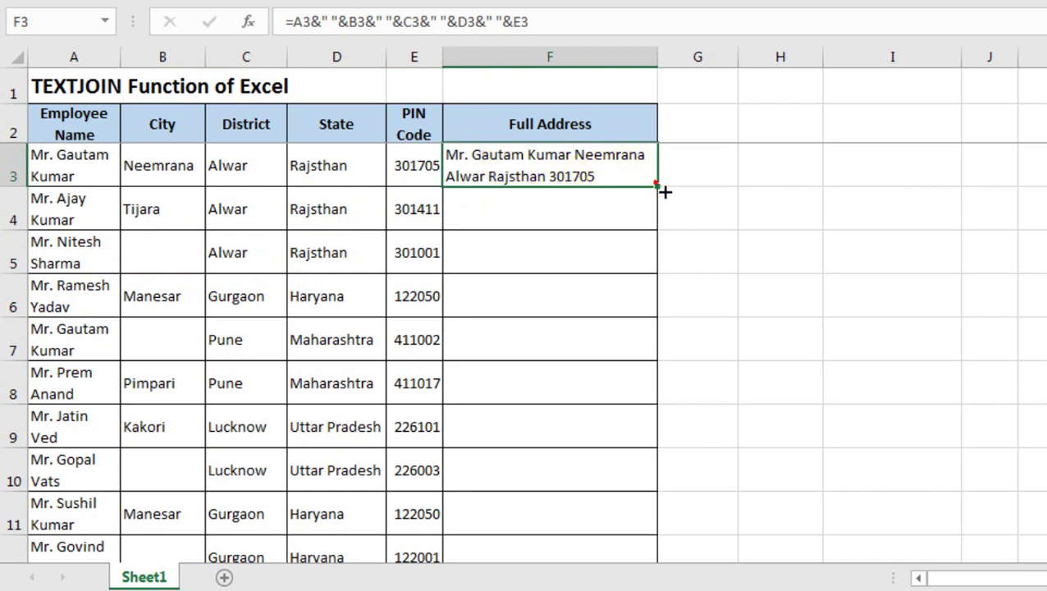
left_click_drag(663, 191, 647, 268)
left_click(609, 256)
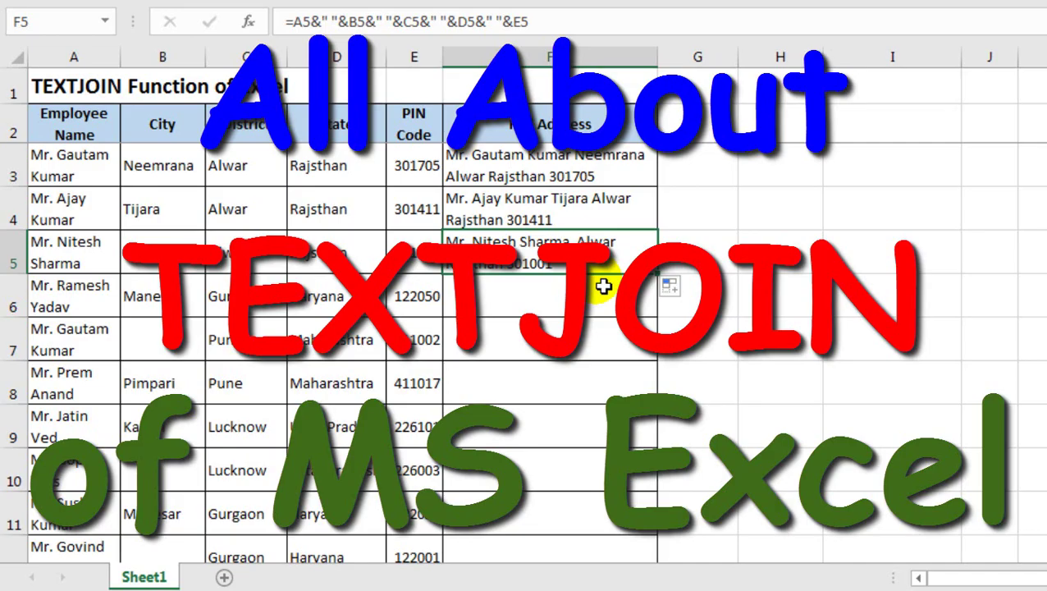
- Clear the concatenation formulas from F3:F5 in the Full Address column
left_click_drag(603, 286, 568, 176)
key("Delete")
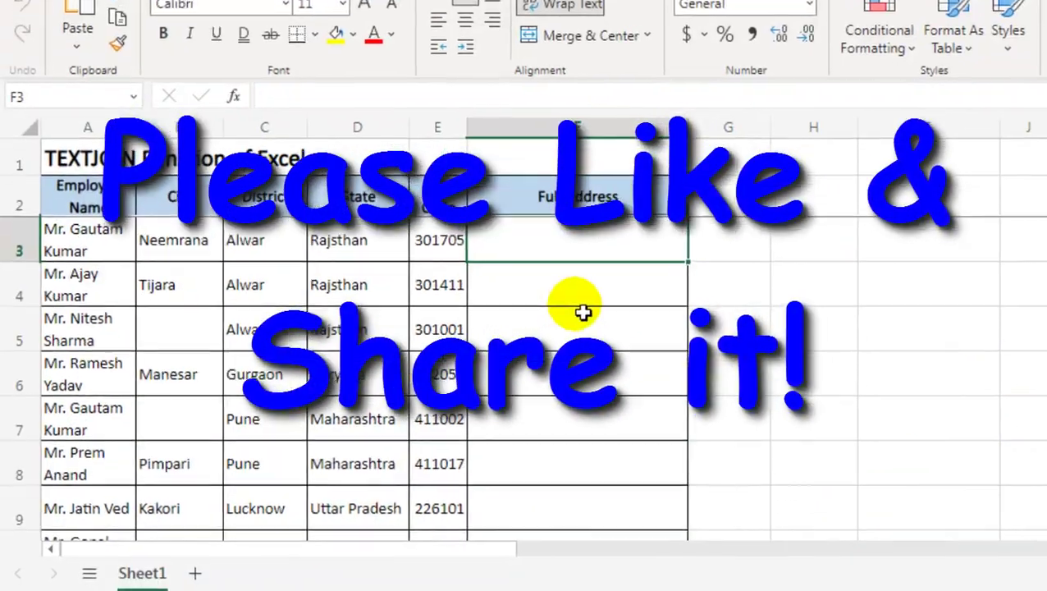
left_click(582, 281)
- Enter =TEXTJOIN(" ",TRUE,A3:E3) in F3 to join the address fields with spaces and ignore empty cells
left_click(628, 210)
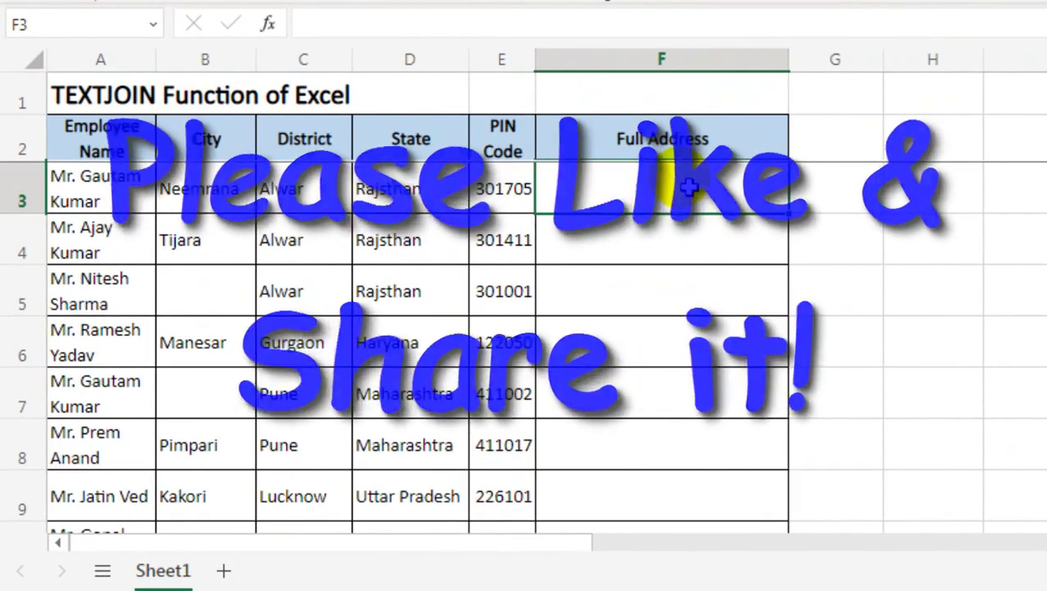
type("=te")
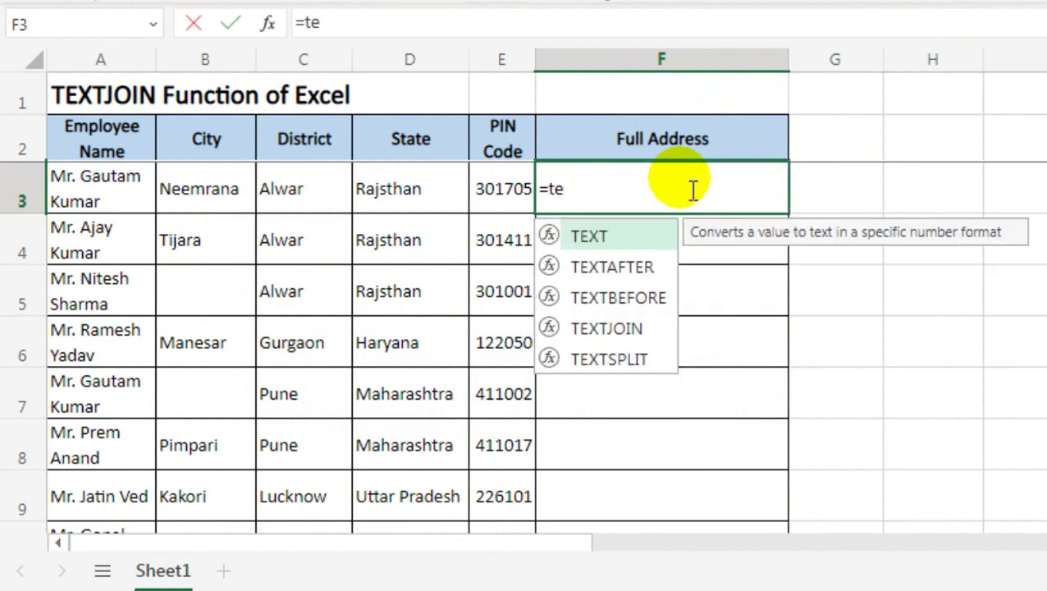
type("xtj")
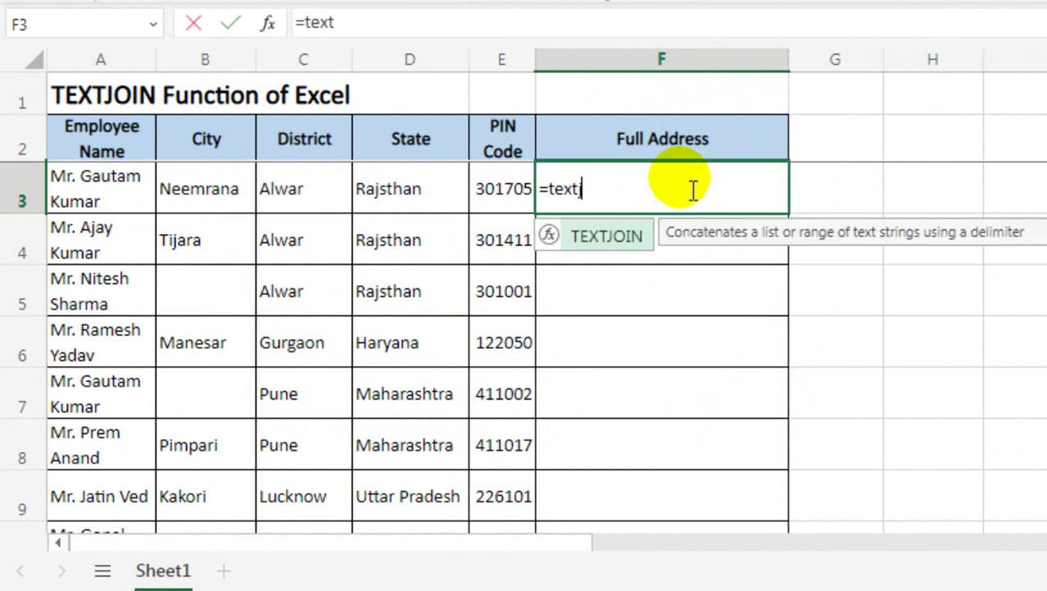
key("Tab")
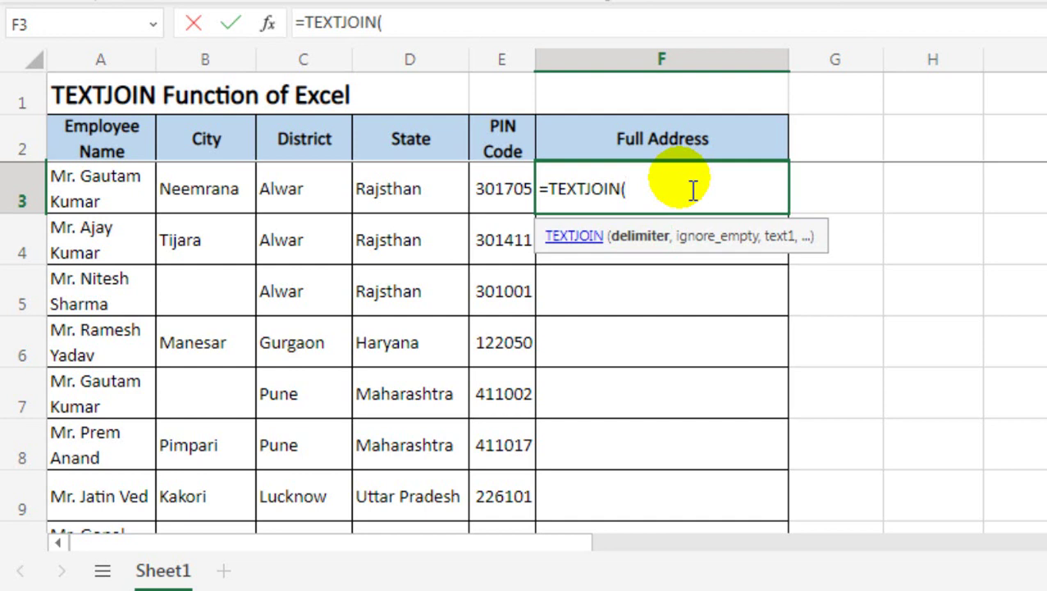
type("\" \",")
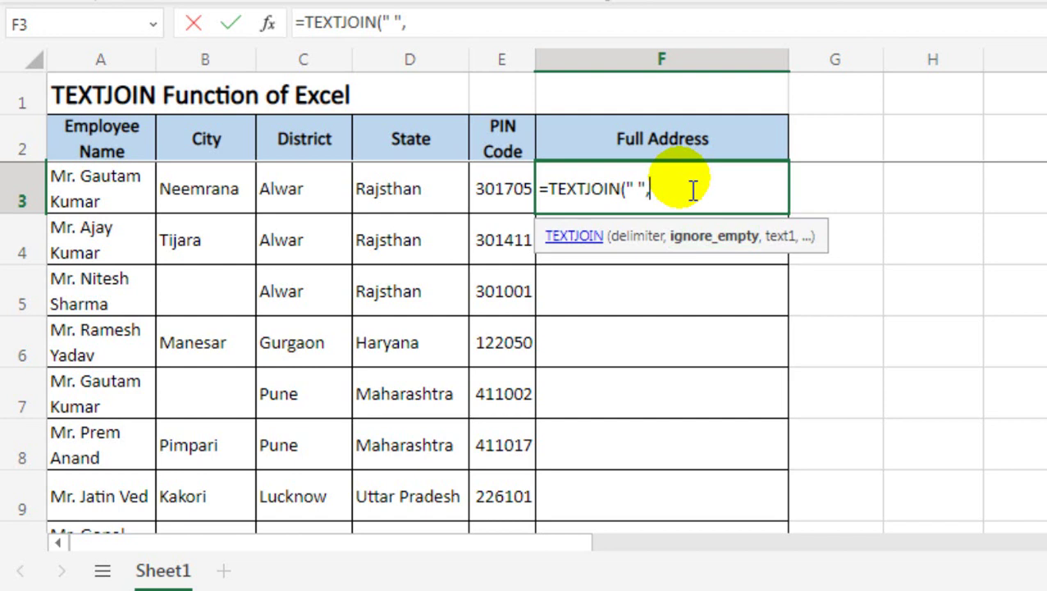
type("true,")
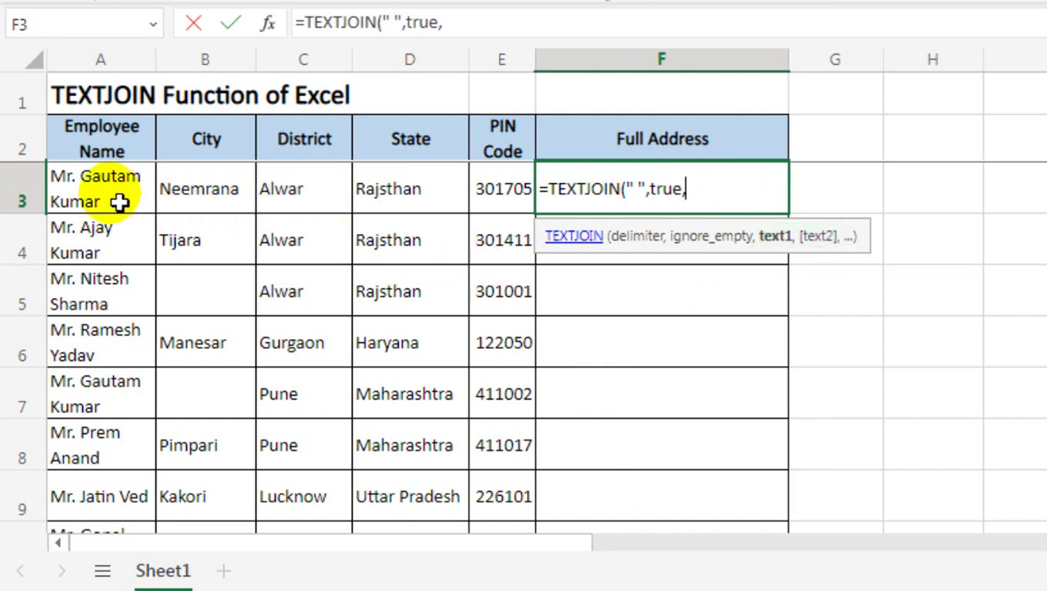
left_click_drag(120, 202, 504, 218)
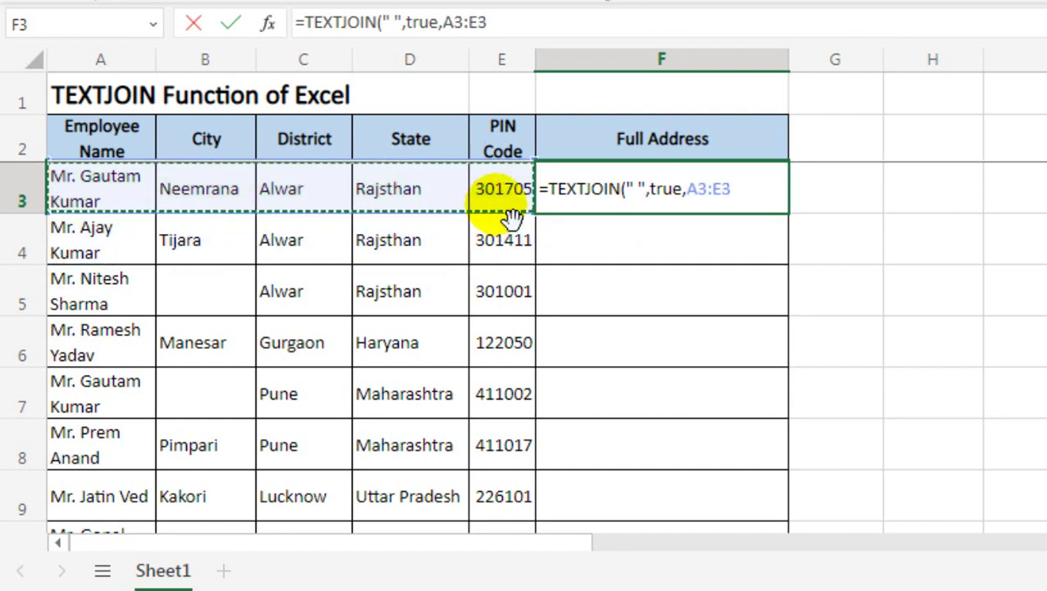
type(")")
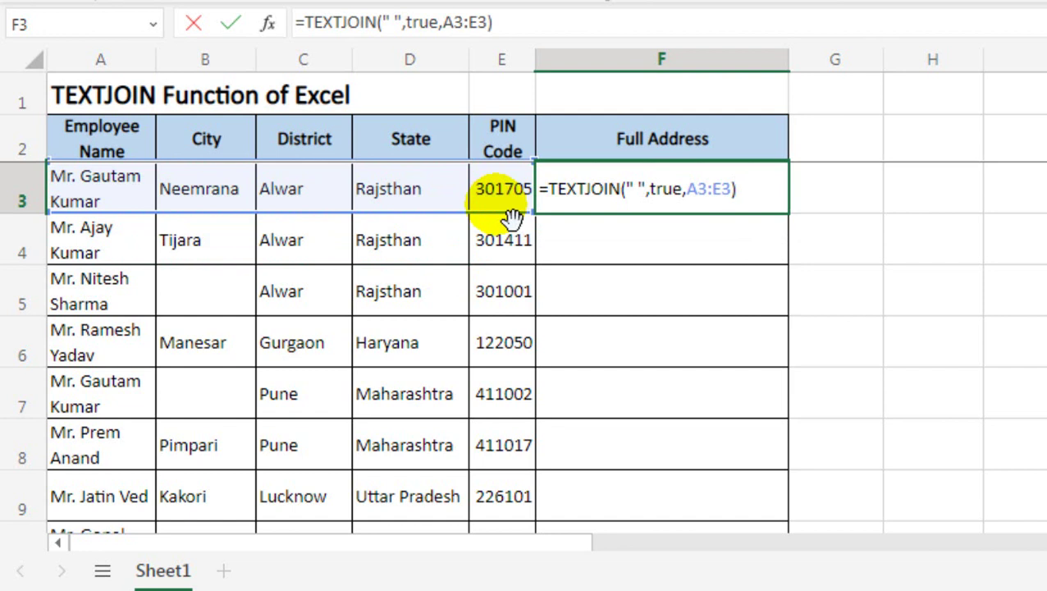
key("Return")
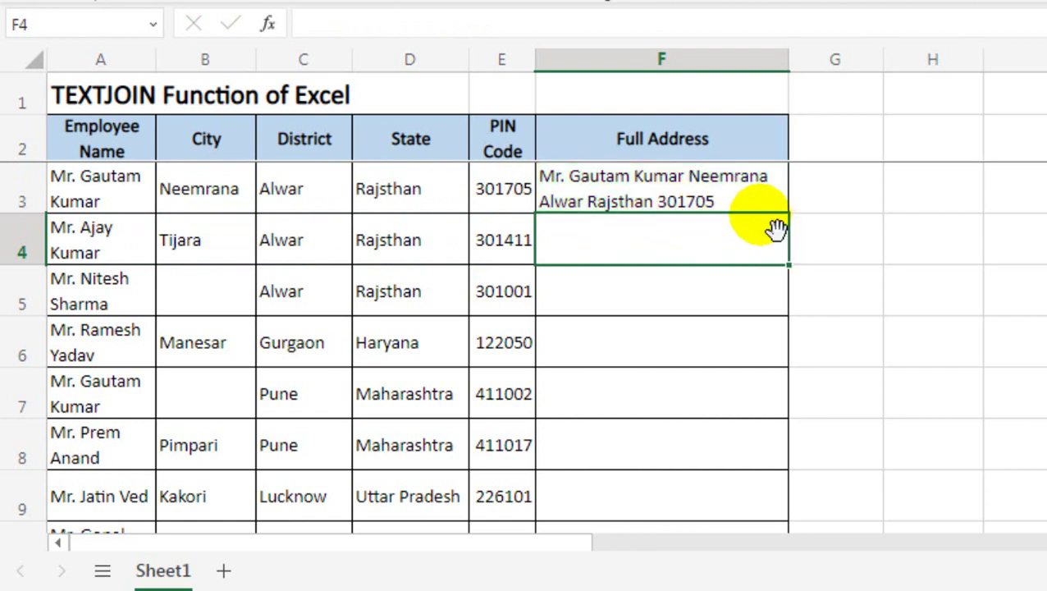
- Fill the TEXTJOIN formula from F3 down the Full Address column and check F5 against the blank city in B5
mouse_move(537, 155)
left_mouse_down()
mouse_move(685, 229)
mouse_move(794, 223)
left_mouse_up()
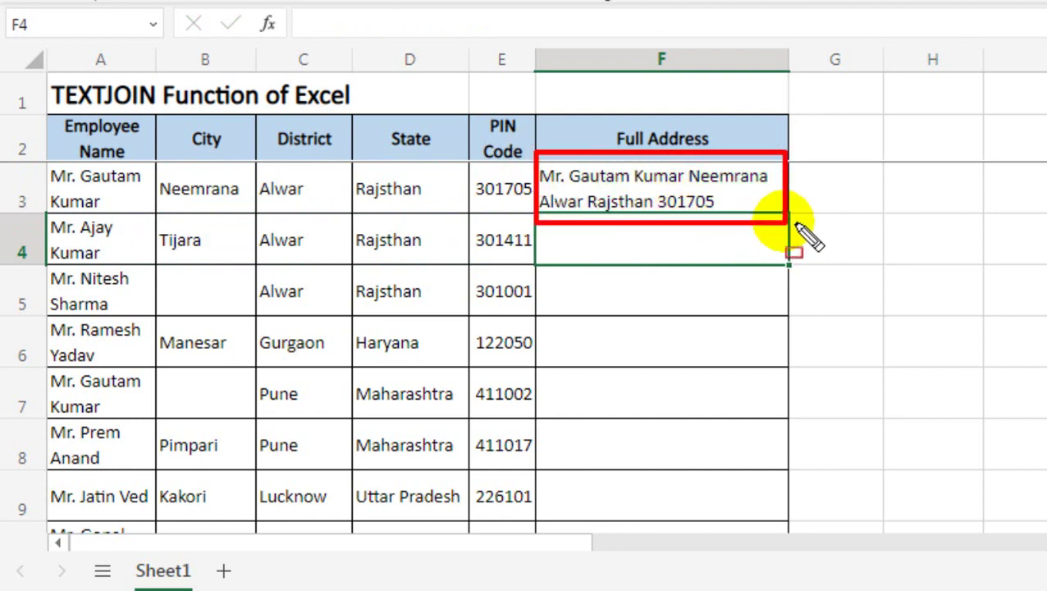
mouse_move(48, 151)
left_mouse_down()
mouse_move(102, 243)
mouse_move(399, 244)
mouse_move(546, 232)
left_mouse_up()
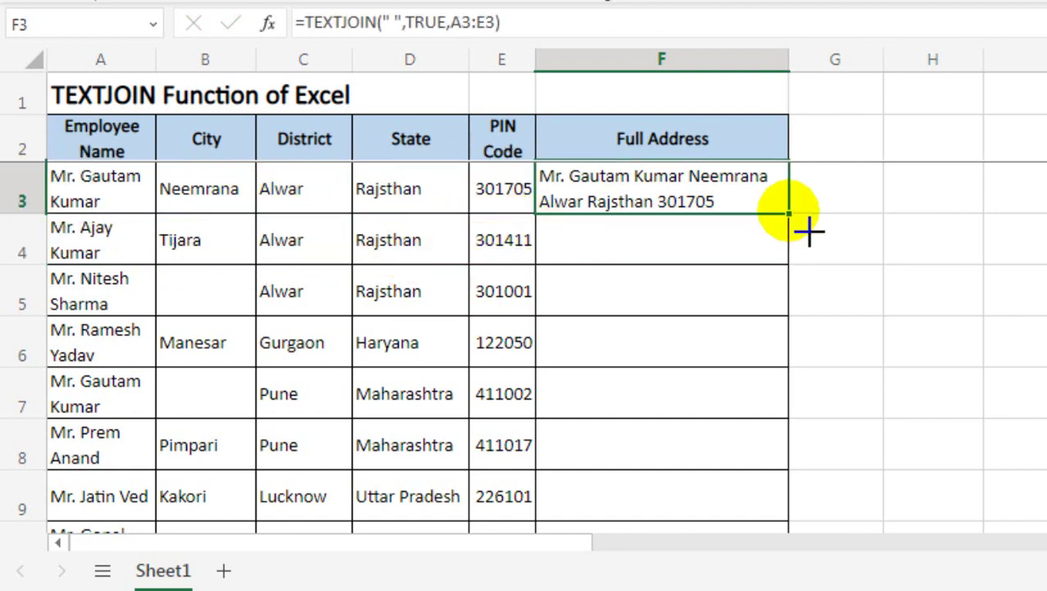
double_click(787, 213)
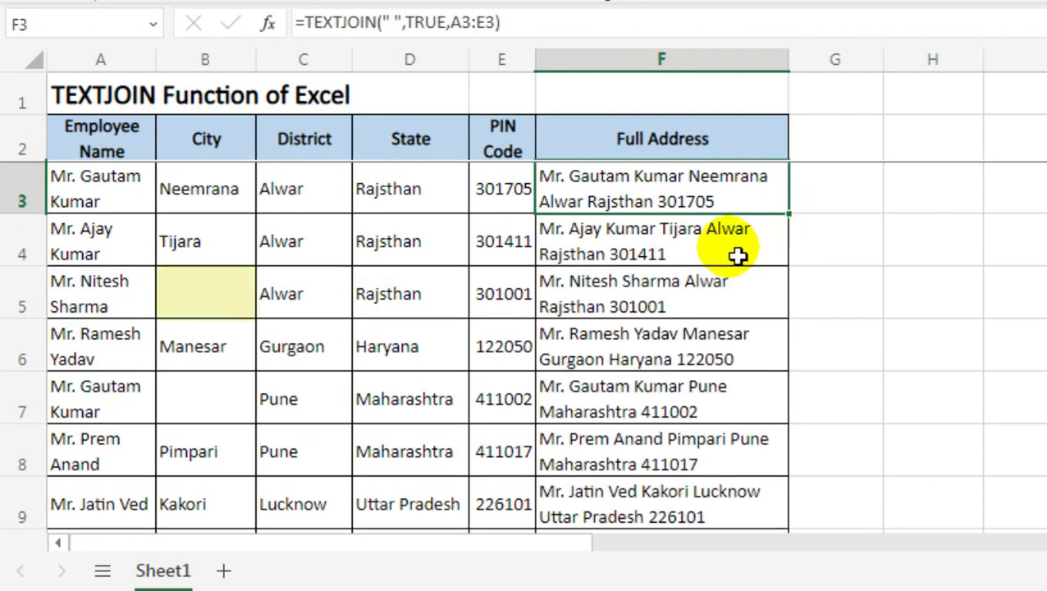
left_click(214, 276)
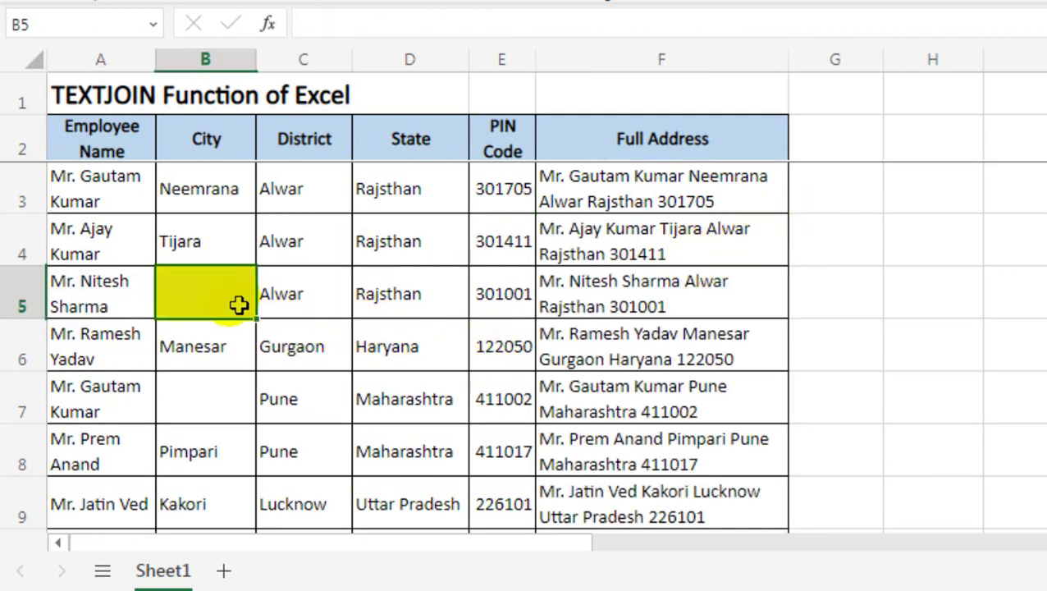
left_click(624, 297)
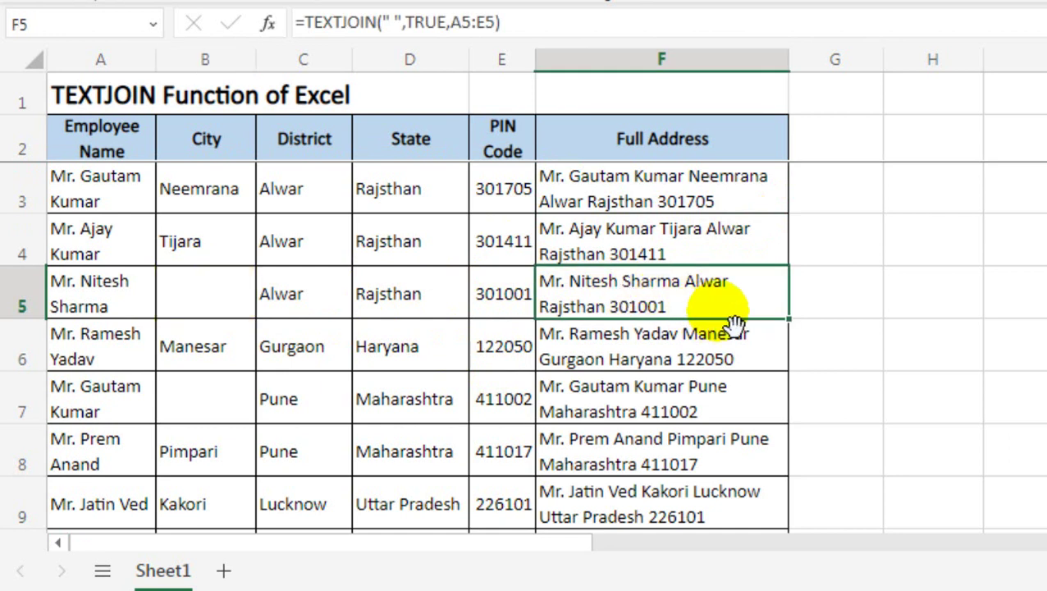